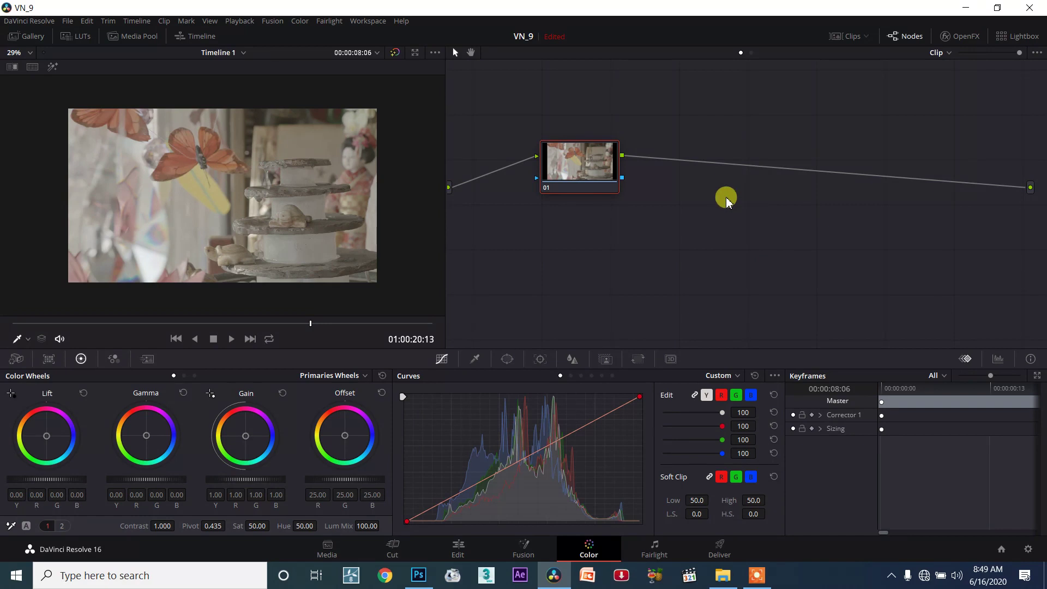
drag(586, 173, 605, 154)
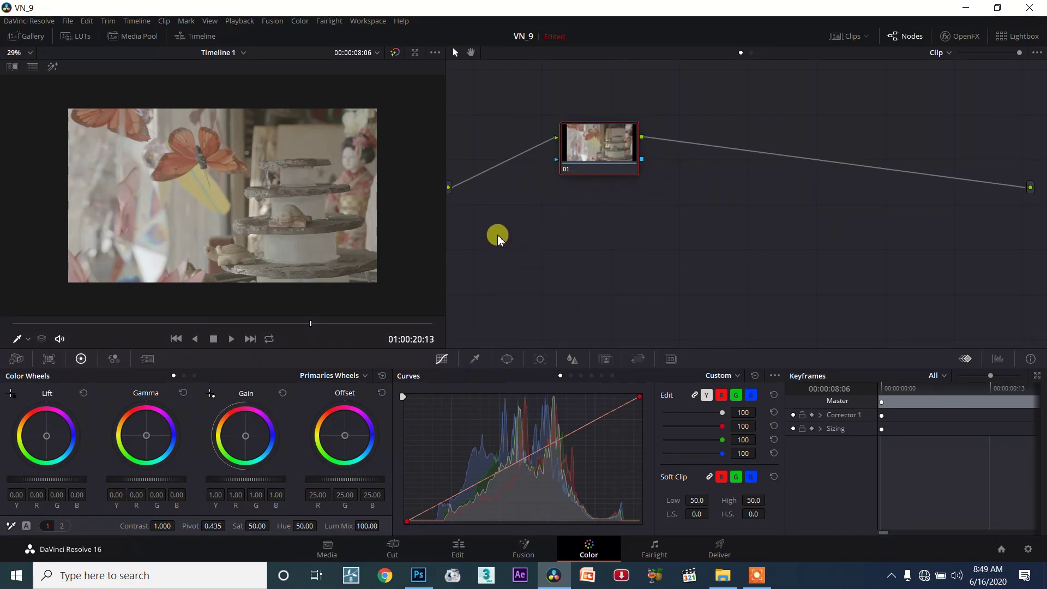
drag(537, 241, 688, 303)
drag(498, 233, 774, 297)
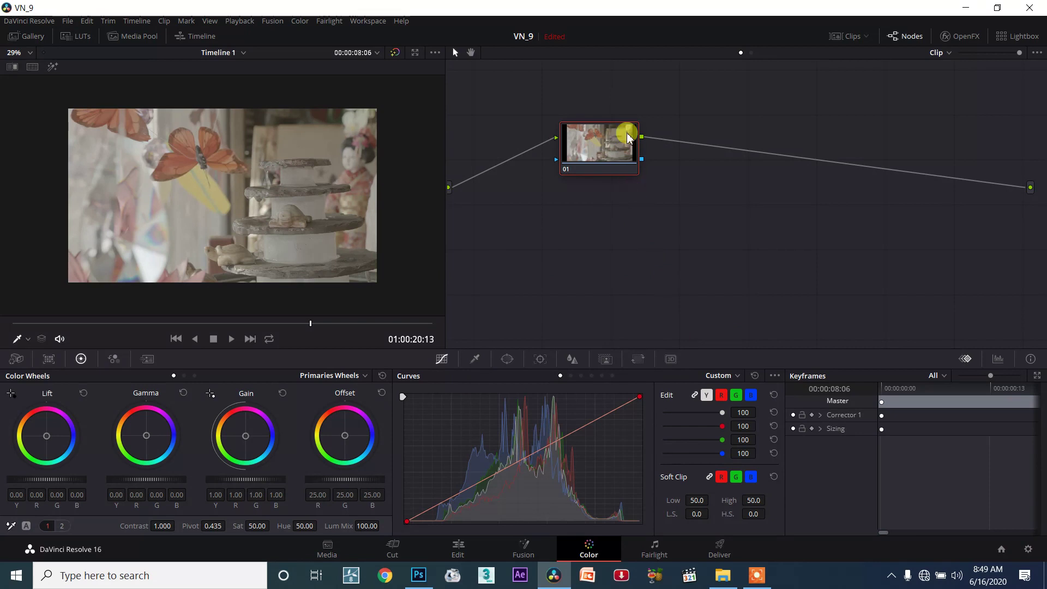
drag(616, 158, 573, 150)
drag(659, 98, 795, 225)
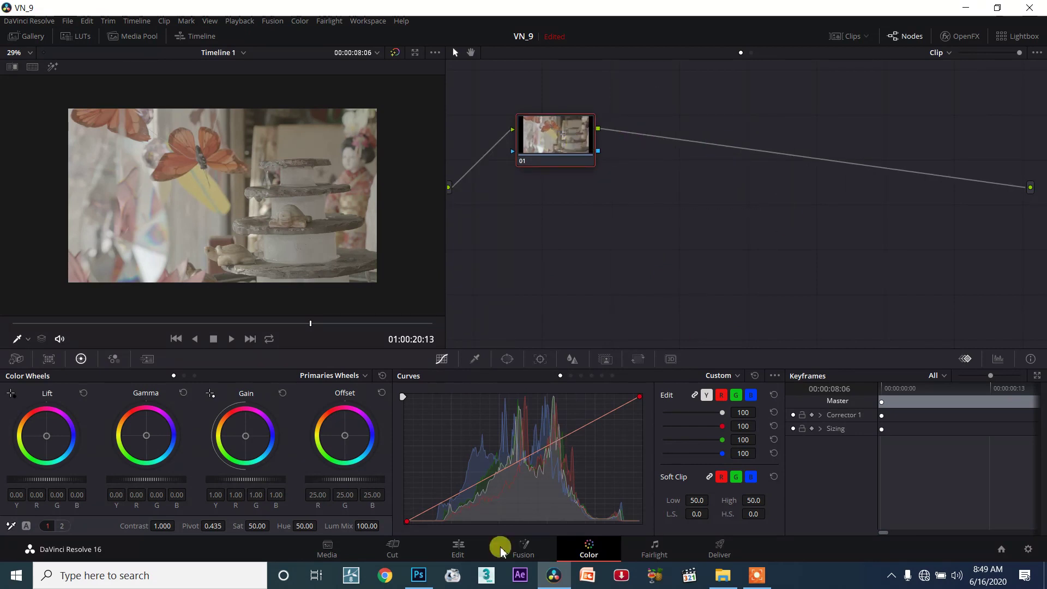
drag(581, 117, 542, 165)
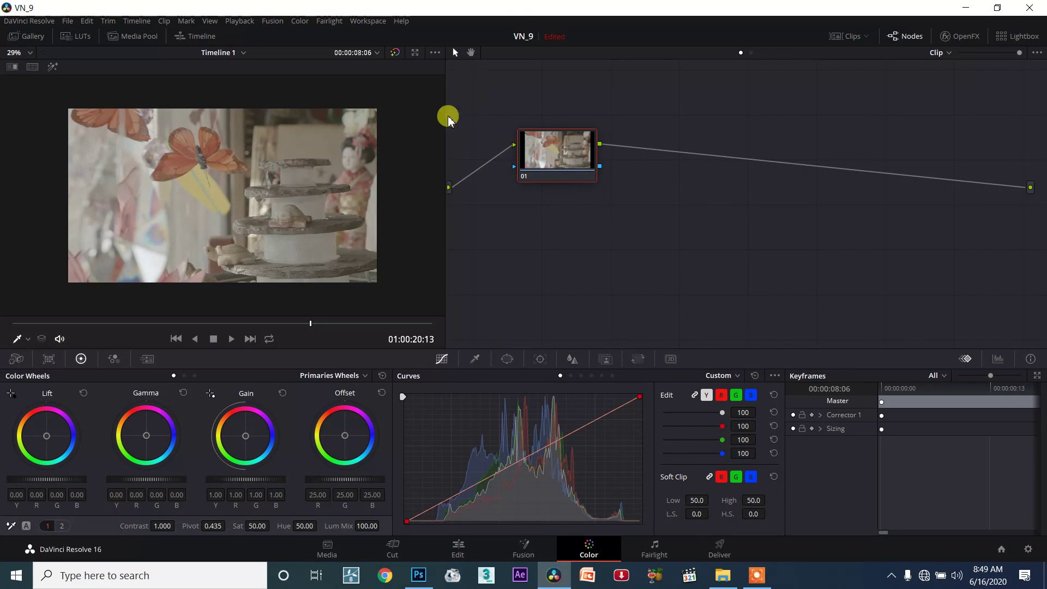
Step: Add a serial node after node 01 and raise the new node's Gain to 1.27
mouse_move(555, 152)
mouse_down()
mouse_move(534, 161)
mouse_move(575, 191)
mouse_move(561, 159)
mouse_move(558, 170)
mouse_up()
key(alt+s)
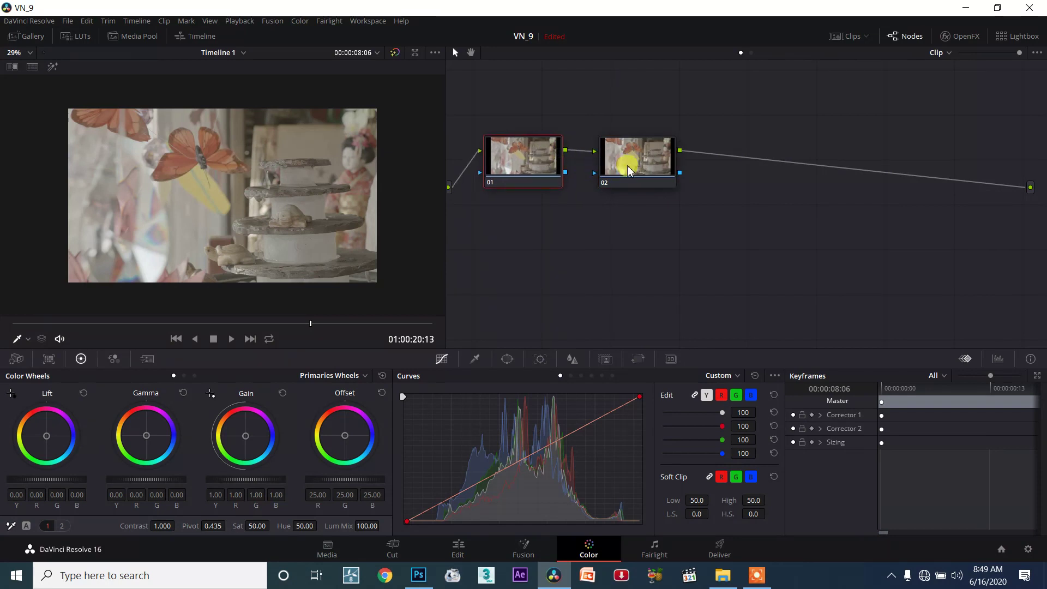
mouse_move(635, 178)
mouse_down()
mouse_move(618, 171)
mouse_move(633, 173)
mouse_up()
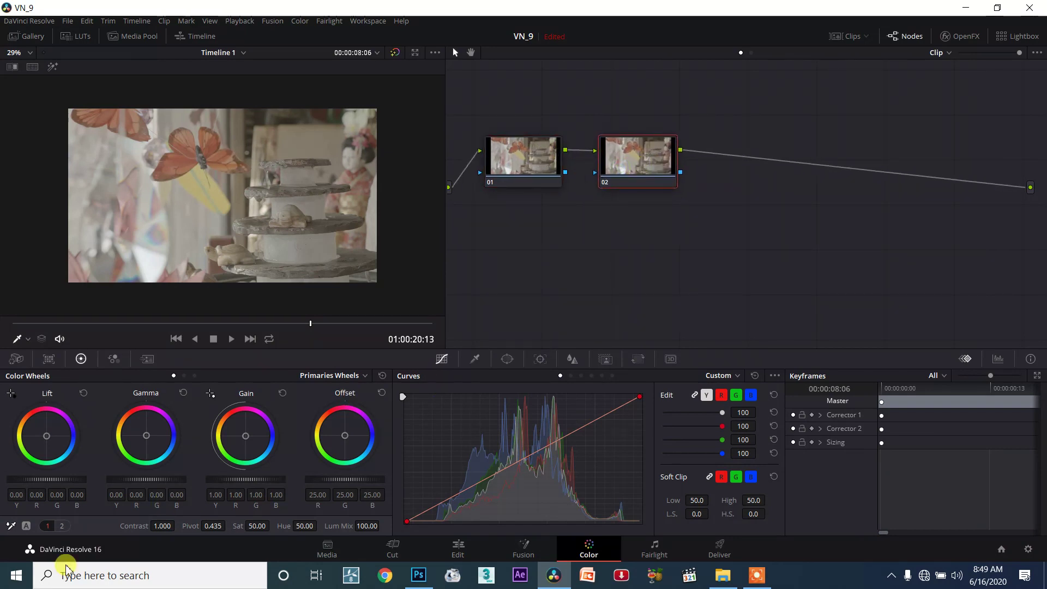
drag(231, 485, 261, 484)
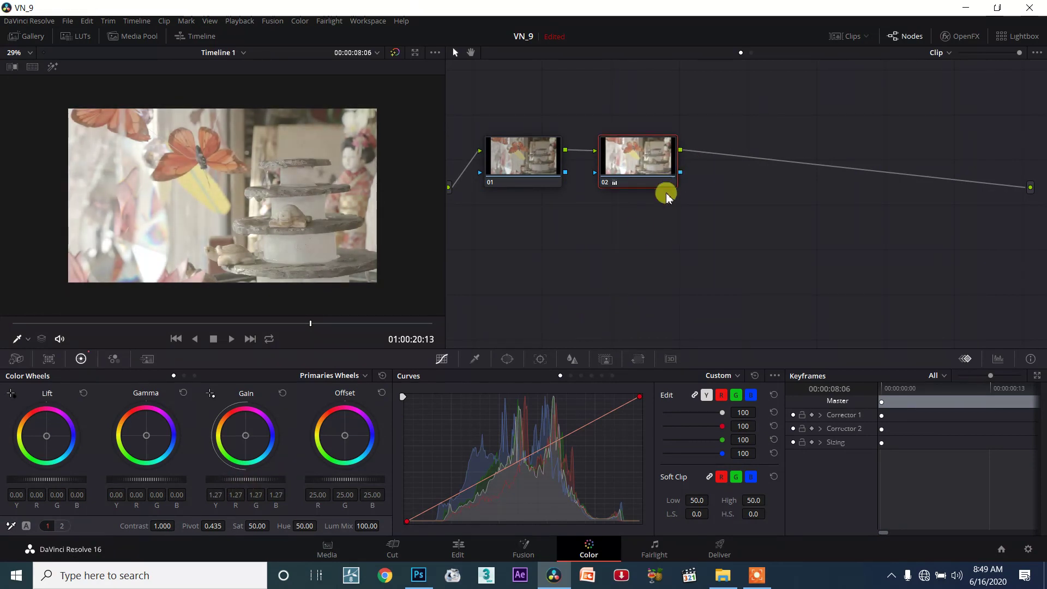
Step: Add a third serial node after node 02, space it out, and lower its Lift to -0.09
key(alt+s)
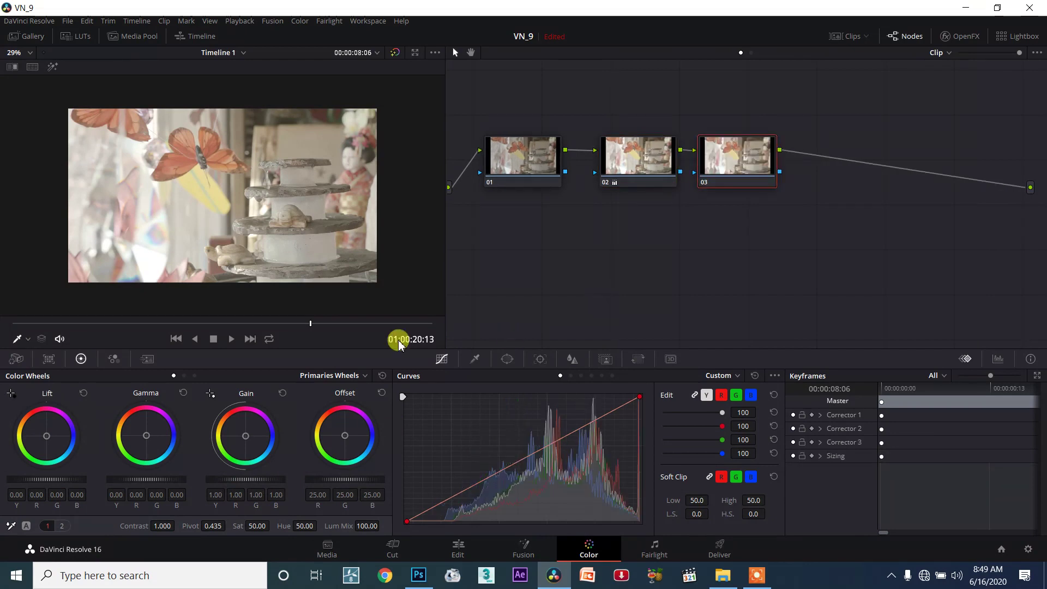
drag(724, 176, 751, 171)
drag(623, 227, 931, 133)
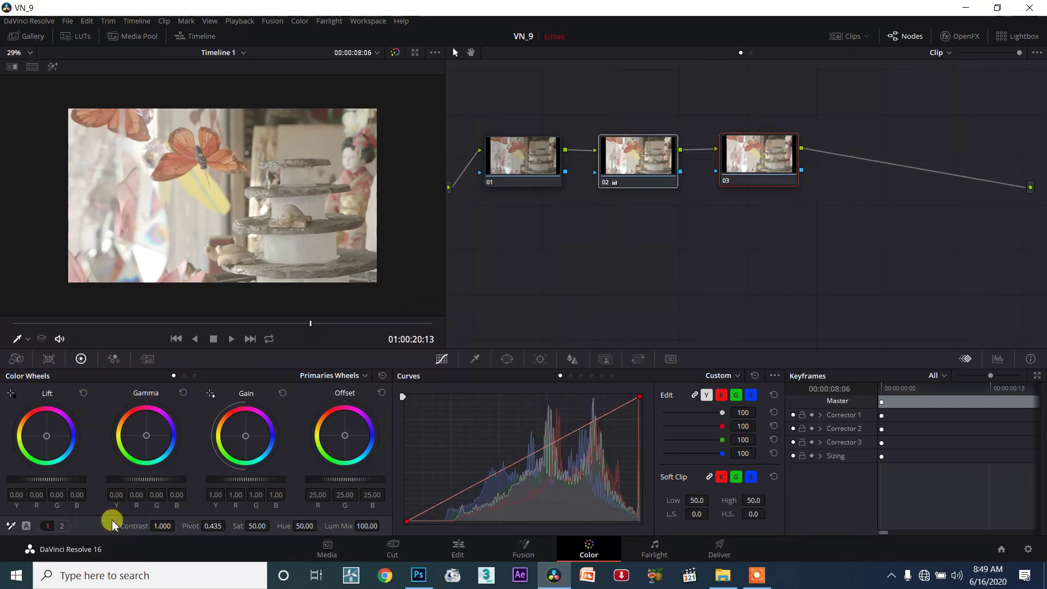
drag(46, 479, 39, 479)
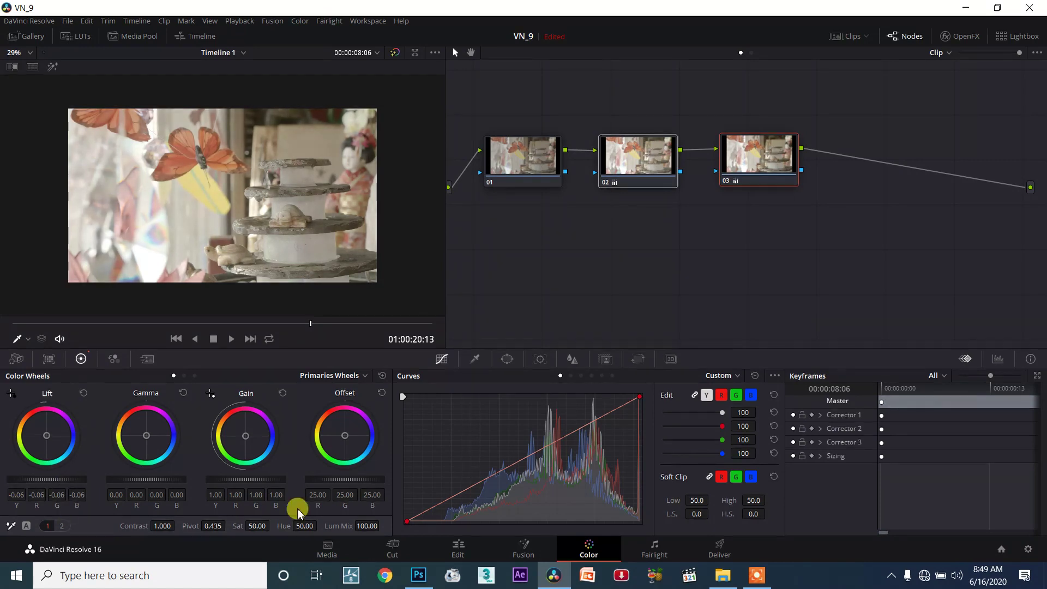
drag(57, 480, 52, 479)
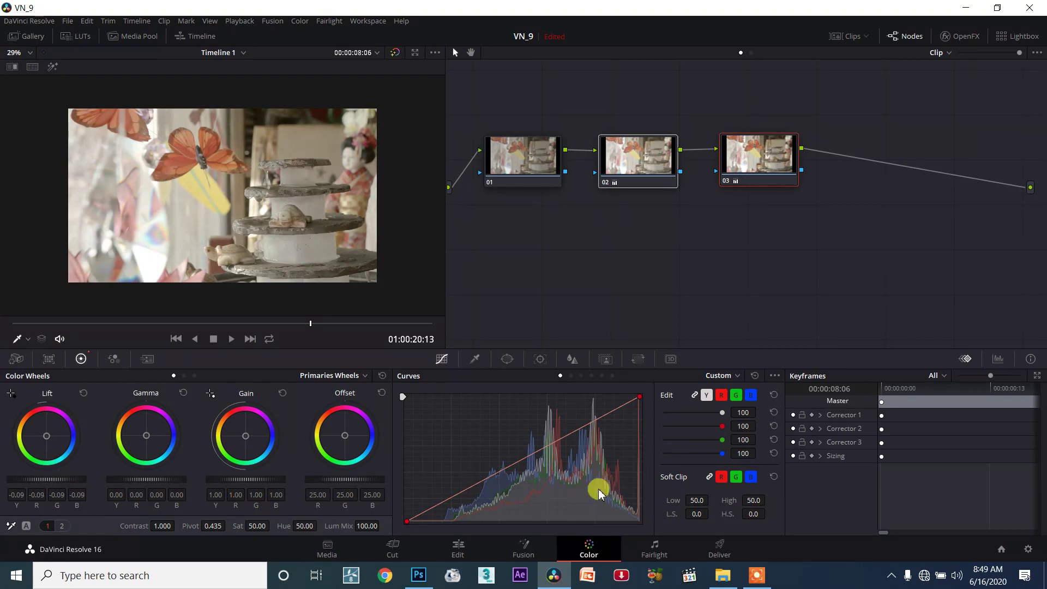
Step: Add a fourth serial node after node 03 and raise its Gain to 1.30
key(alt+s)
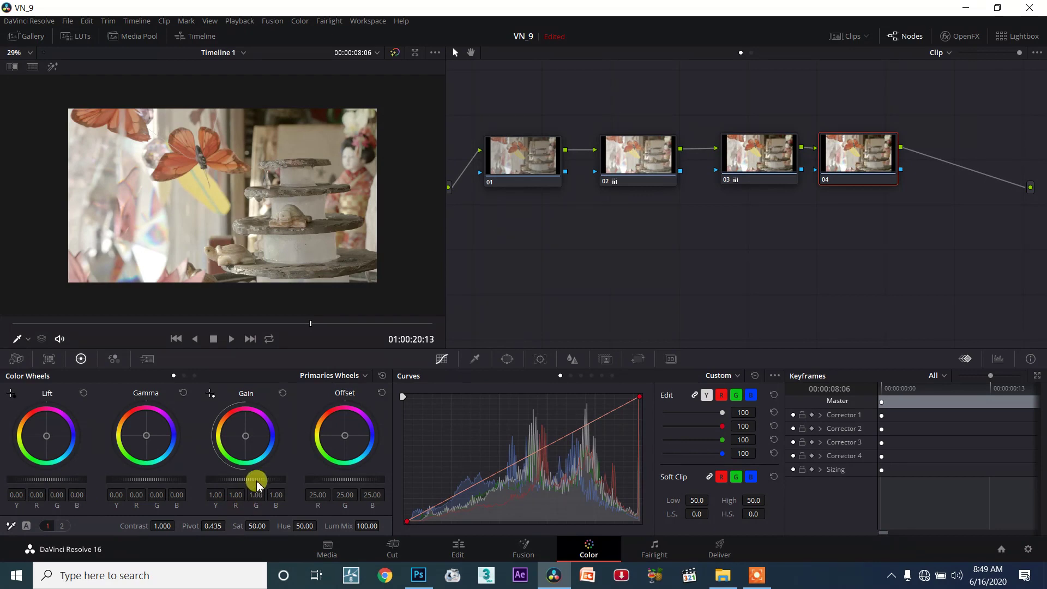
drag(211, 479, 287, 480)
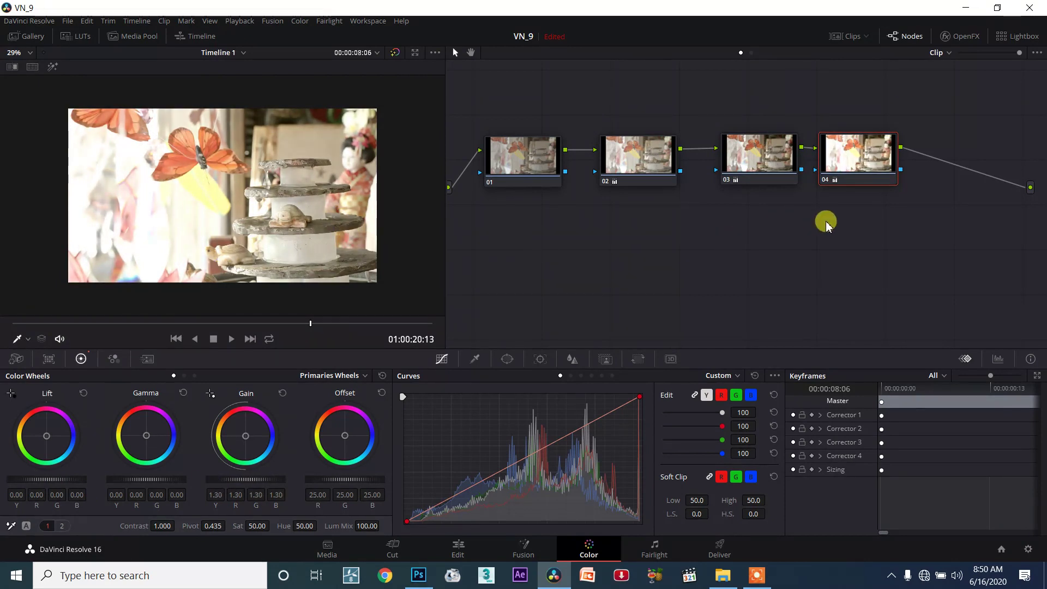
Step: Arrange nodes 02, 03 and 04 in a row below node 01 in the node graph
drag(624, 166, 580, 238)
drag(758, 158, 685, 234)
click(854, 159)
drag(855, 159, 784, 235)
click(578, 254)
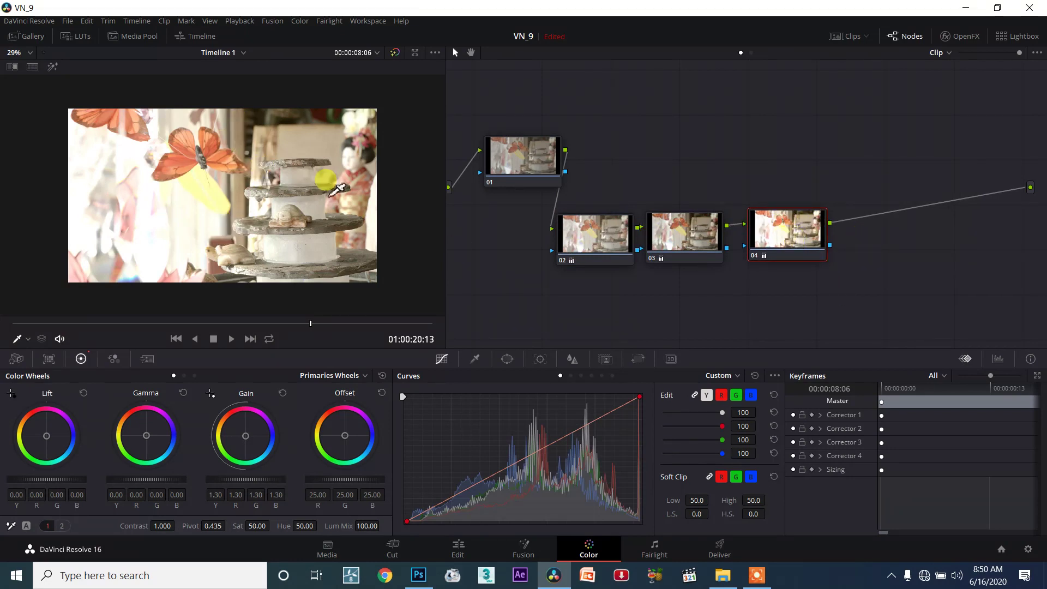
Step: Combine nodes 02, 03 and 04 into a single compound node
drag(681, 263, 772, 204)
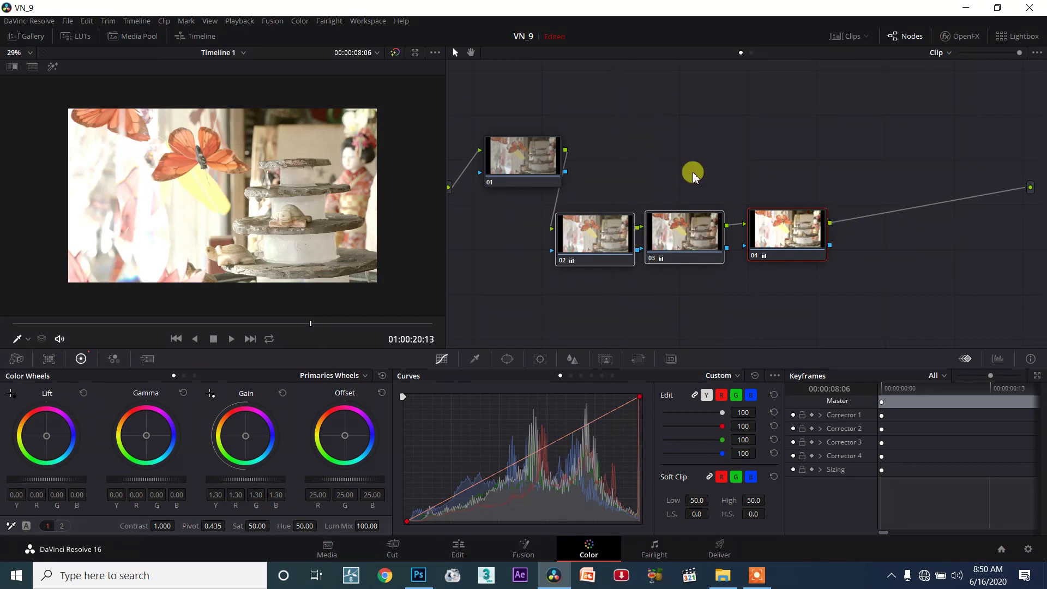
drag(833, 95, 977, 172)
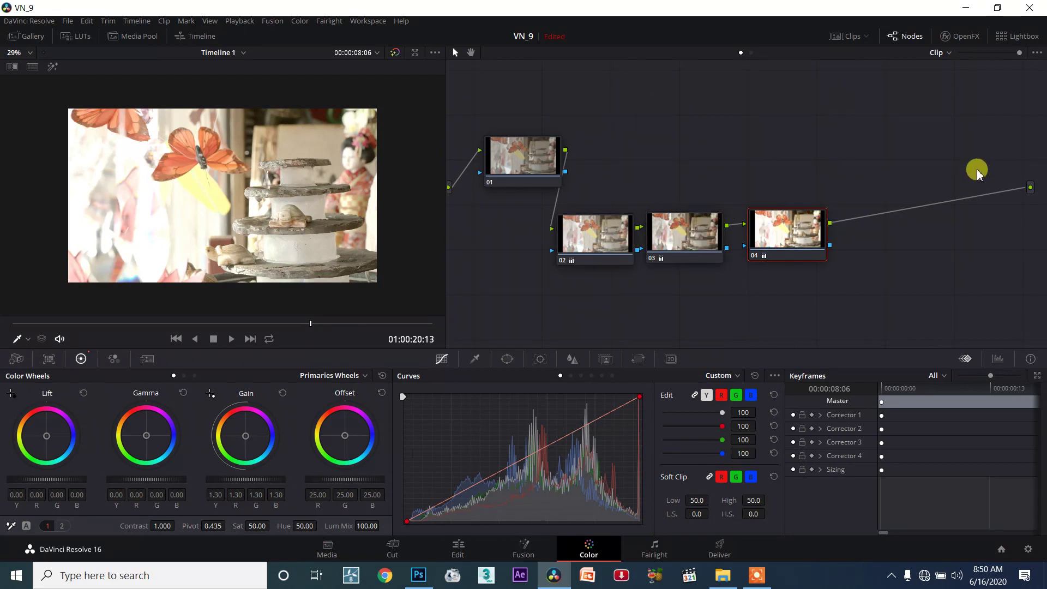
drag(617, 205, 732, 276)
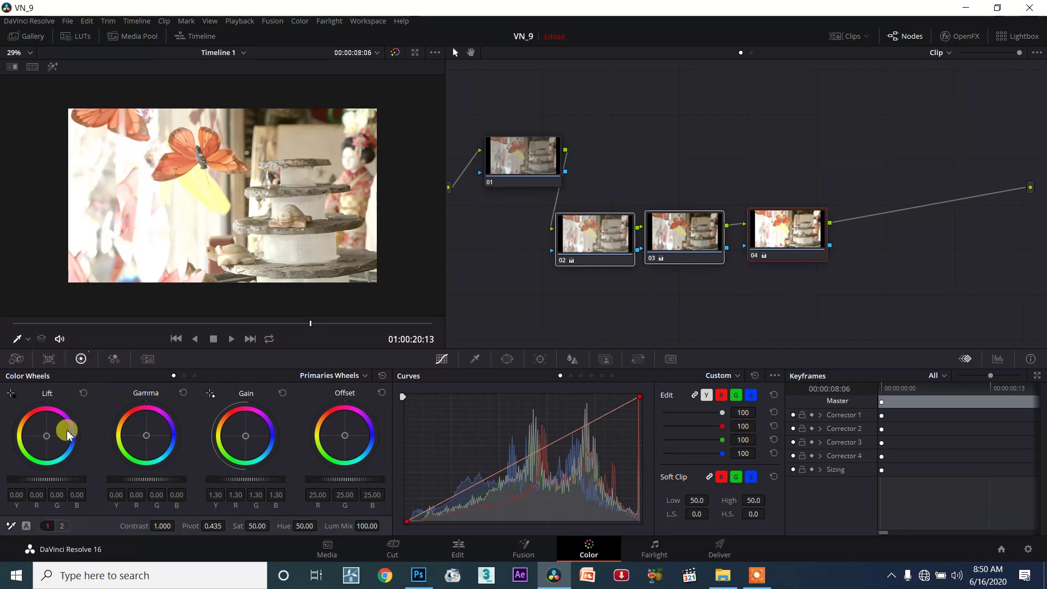
mouse_move(676, 247)
mouse_down()
mouse_move(697, 94)
mouse_move(666, 262)
mouse_up()
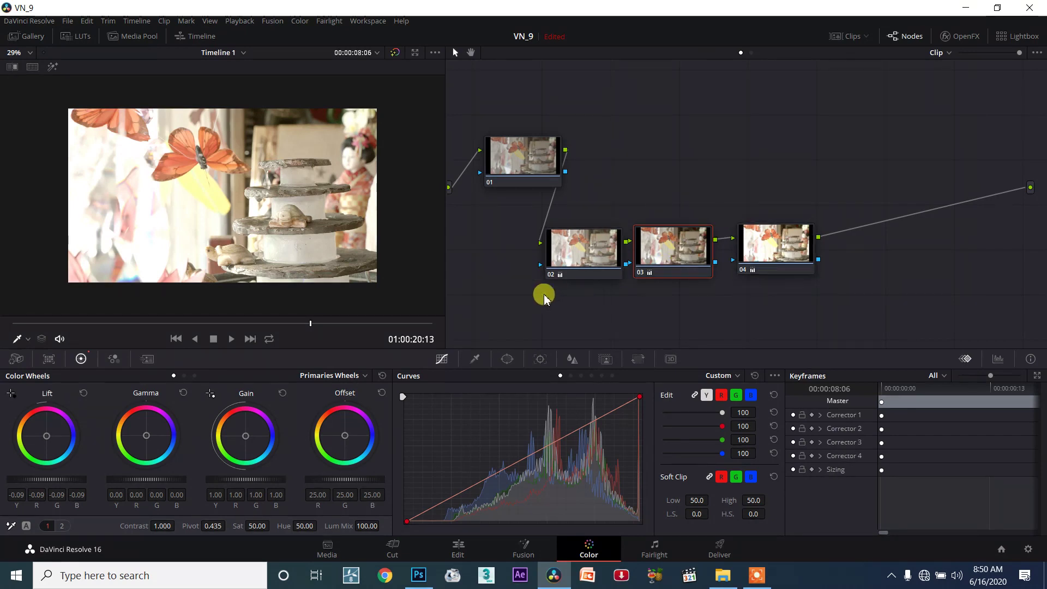
right_click(759, 241)
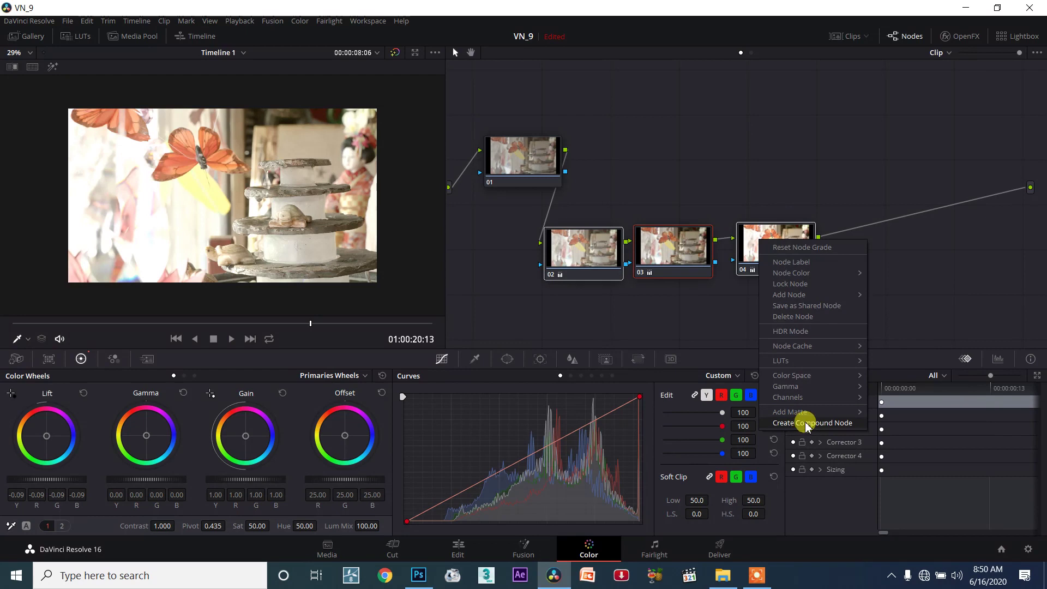
click(838, 425)
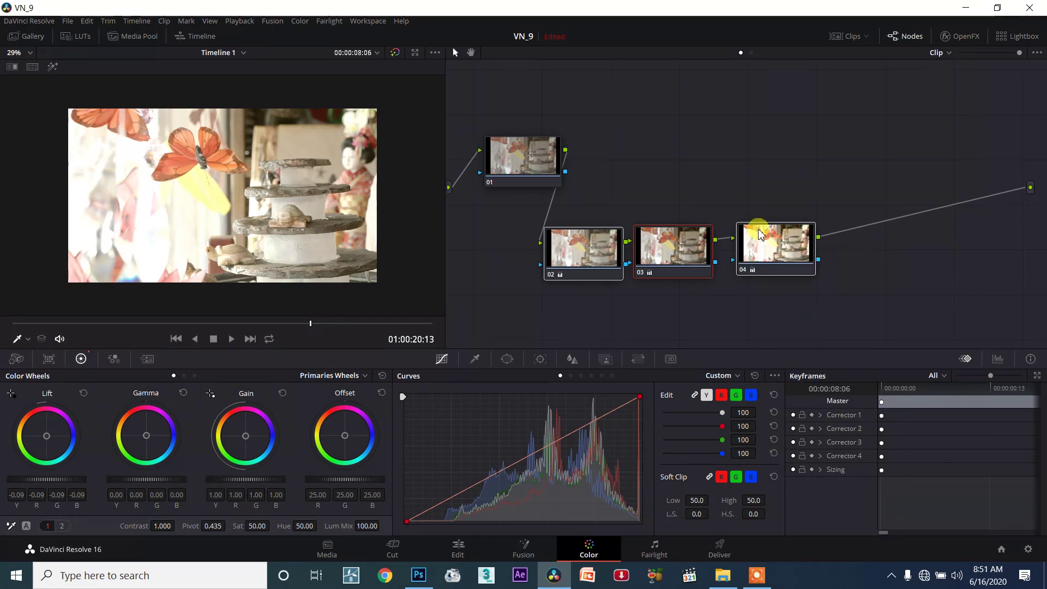
Step: Rearrange the graph so that the compound node sits above and after node 01
drag(790, 246, 706, 124)
drag(520, 163, 546, 229)
drag(668, 106, 646, 138)
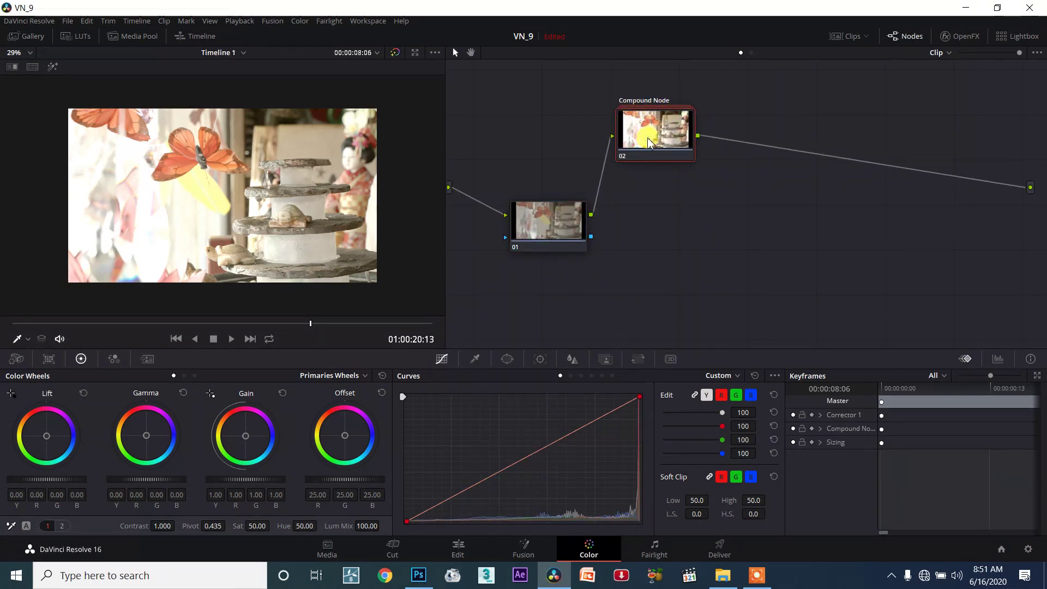
Step: Show the compound node's contents and spread its three inner nodes out in sequence between source and output
right_click(650, 136)
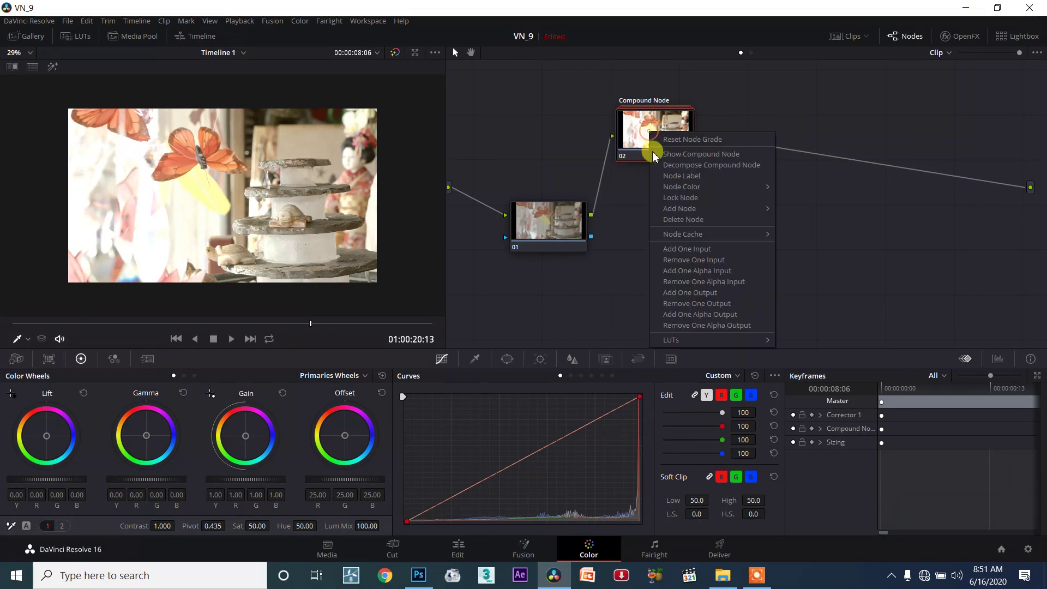
click(731, 155)
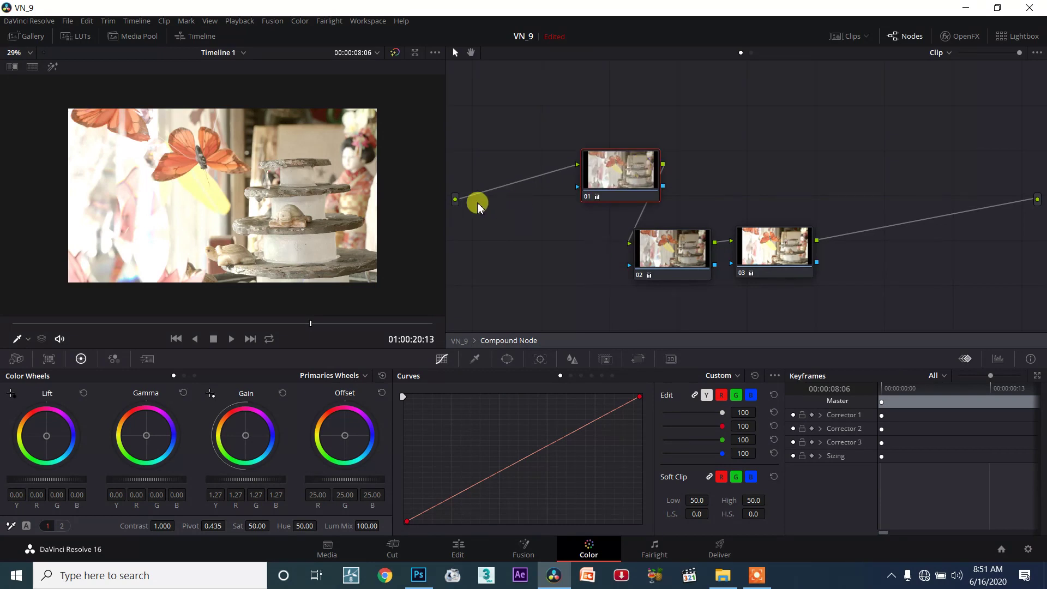
drag(672, 248, 790, 140)
drag(790, 241, 922, 199)
drag(793, 149, 755, 188)
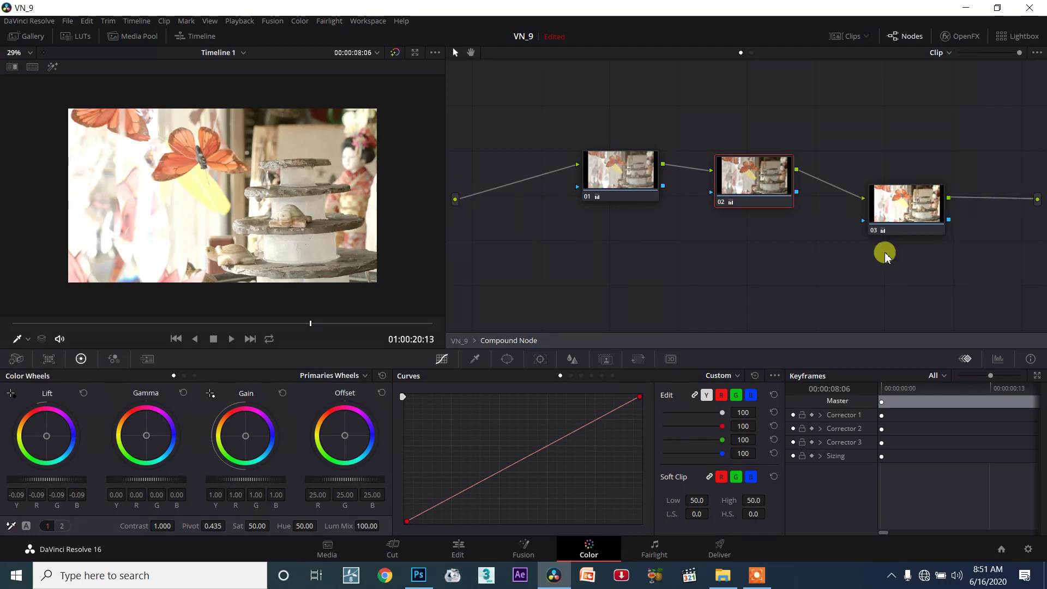
Step: Exit the compound node and move it lower and farther from node 01 in the main graph
right_click(613, 179)
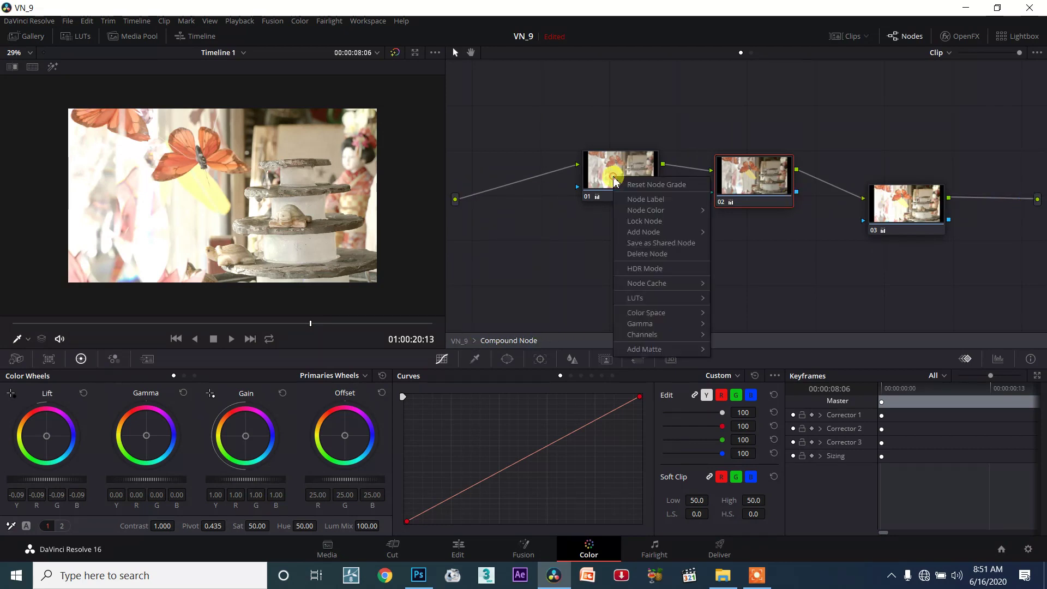
right_click(511, 251)
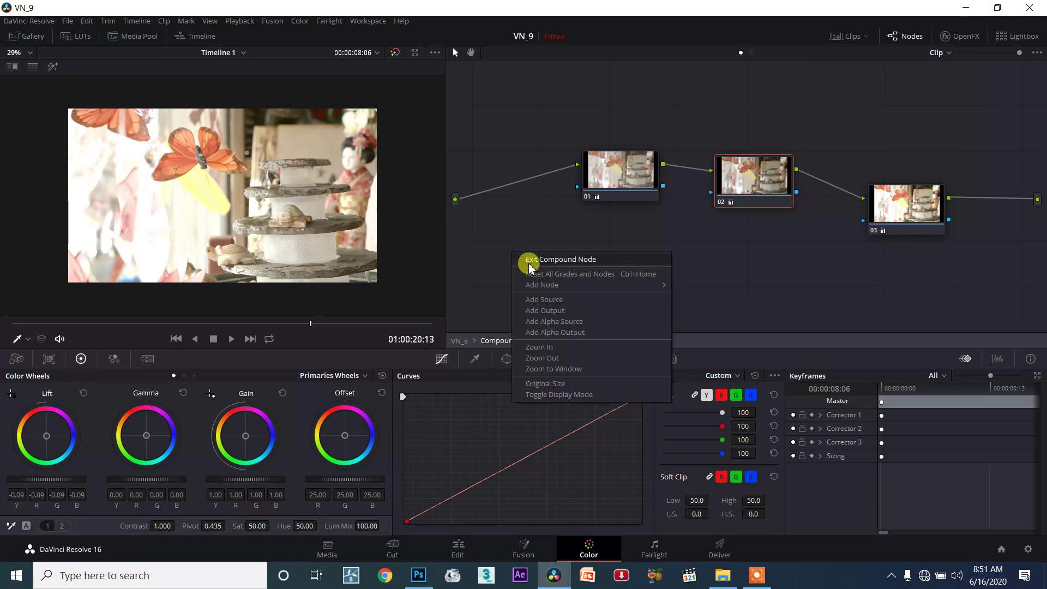
click(556, 260)
drag(621, 136, 645, 202)
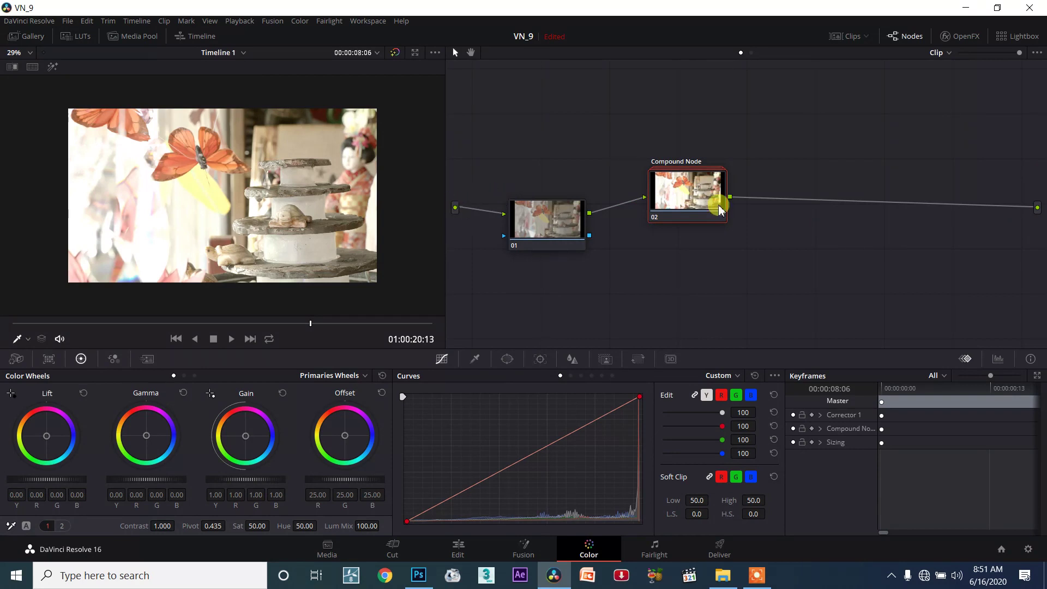
drag(698, 176, 713, 194)
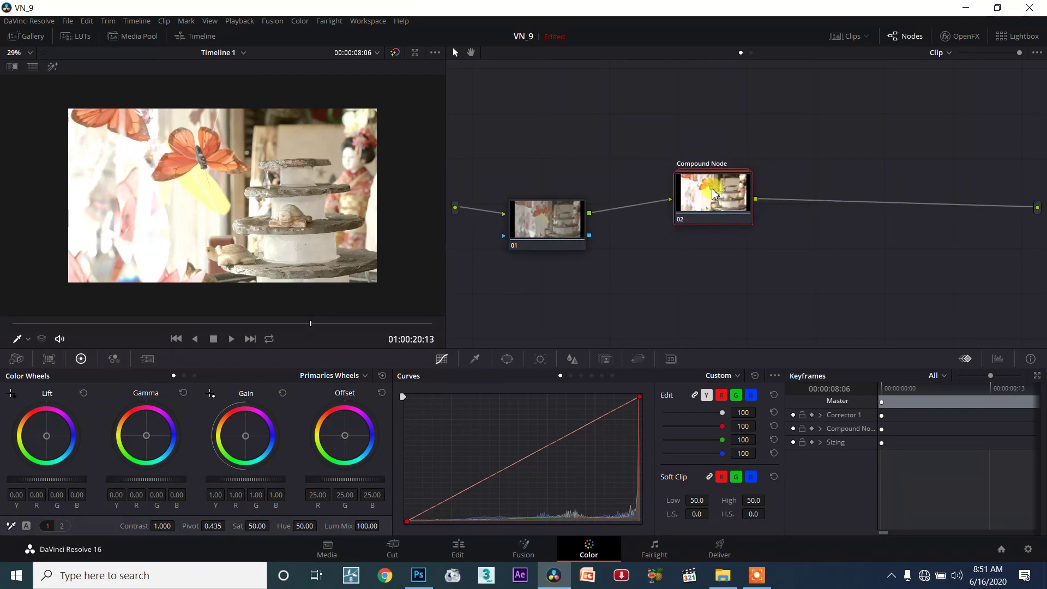
Step: Show the inner nodes of the compound node again and return to the main graph
right_click(704, 216)
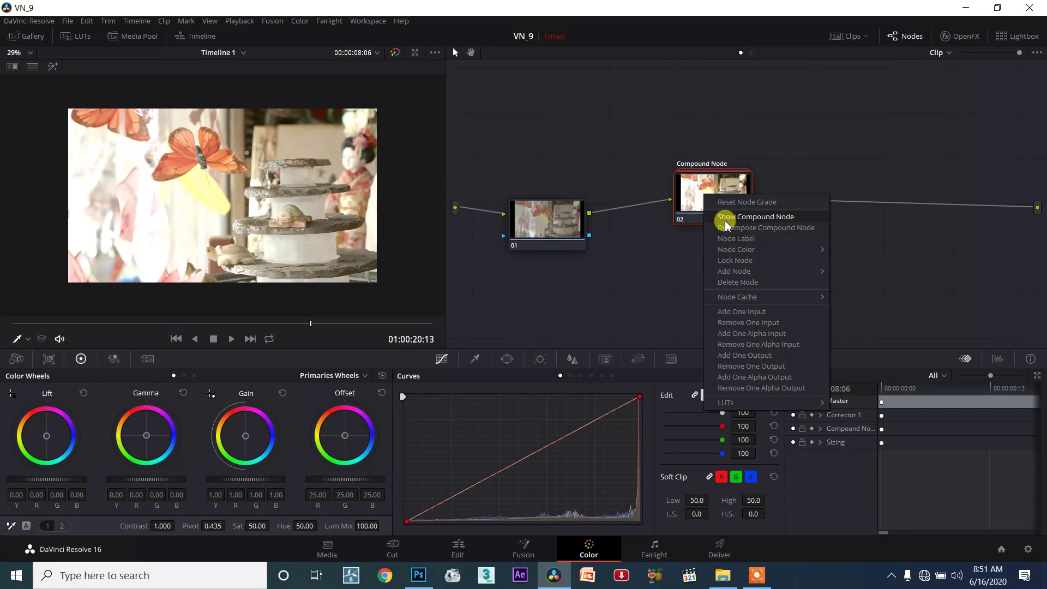
click(726, 218)
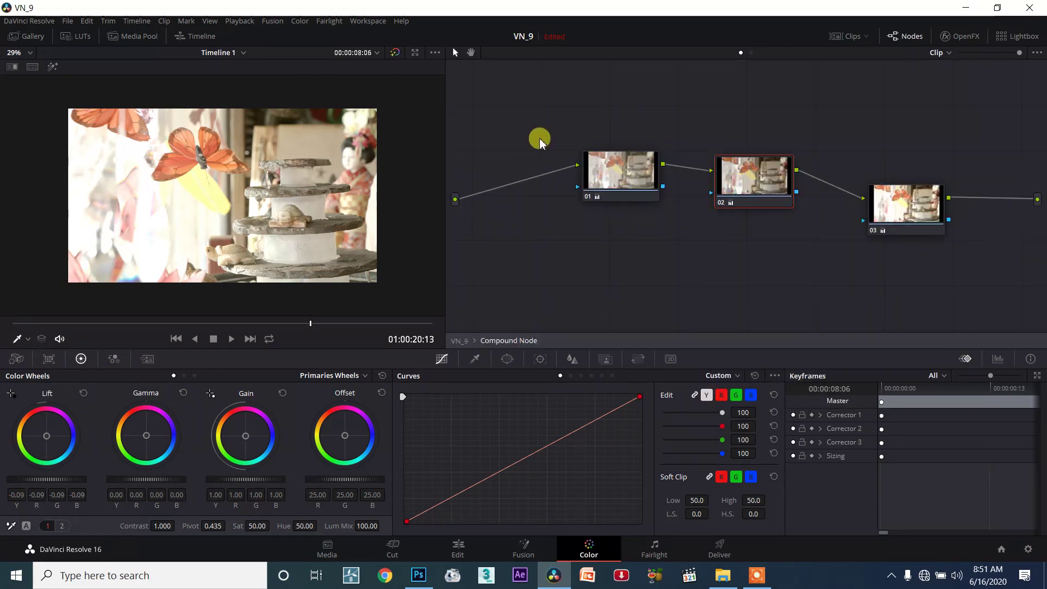
right_click(582, 254)
click(596, 266)
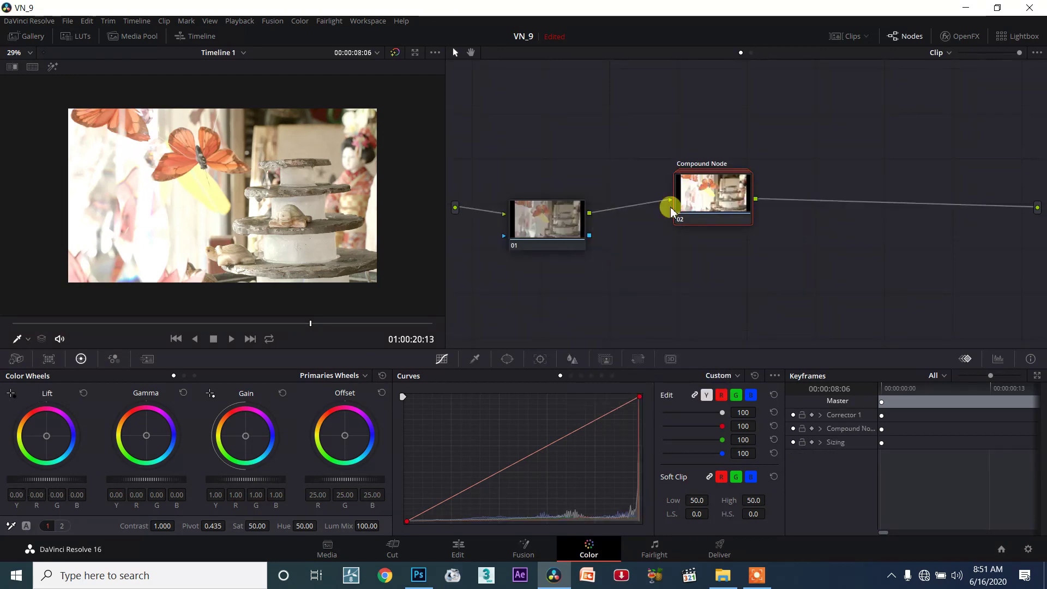
Step: Move the compound node slightly closer to node 01 and toggle it off and on to compare the grade
drag(675, 193, 670, 190)
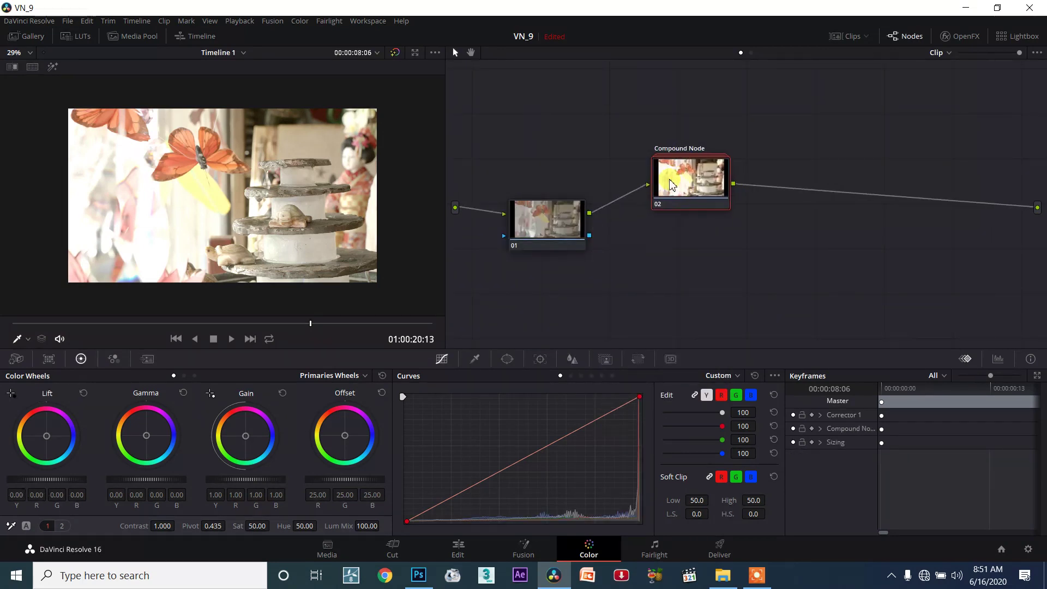
key(ctrl+d)
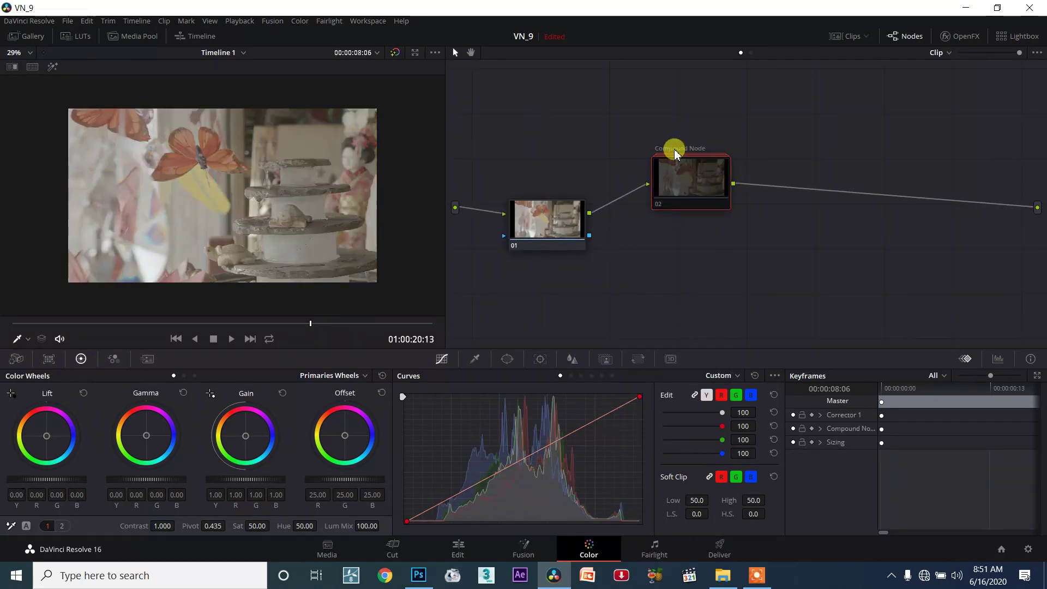
key(ctrl+d)
key(ctrl+d)
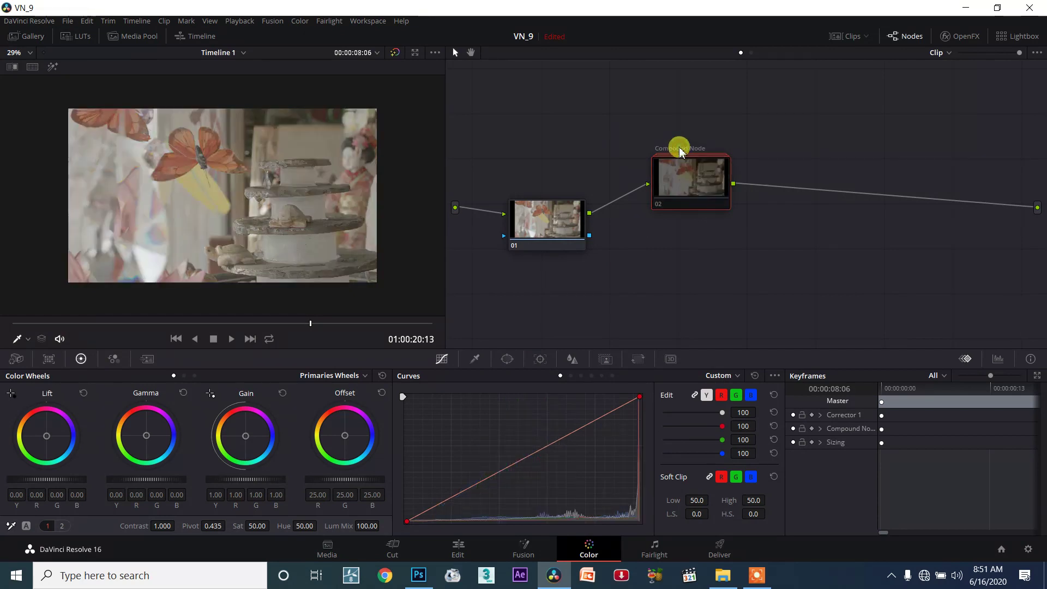
key(ctrl+d)
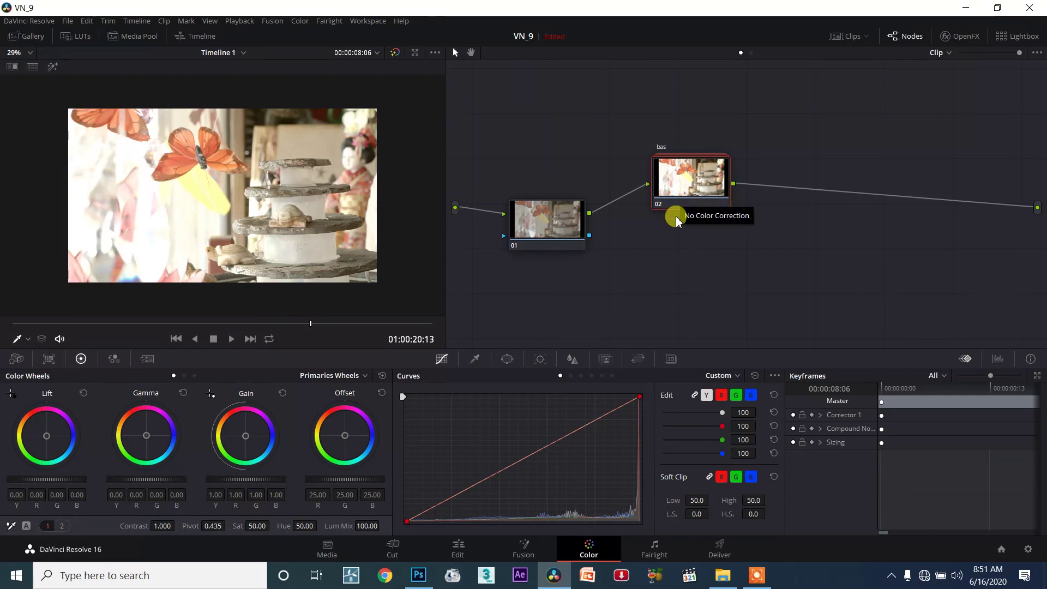
Step: Label the compound node "basic CLR" and move it beside node 01, roughly level with it in the main graph
text(8)
double_click(675, 146)
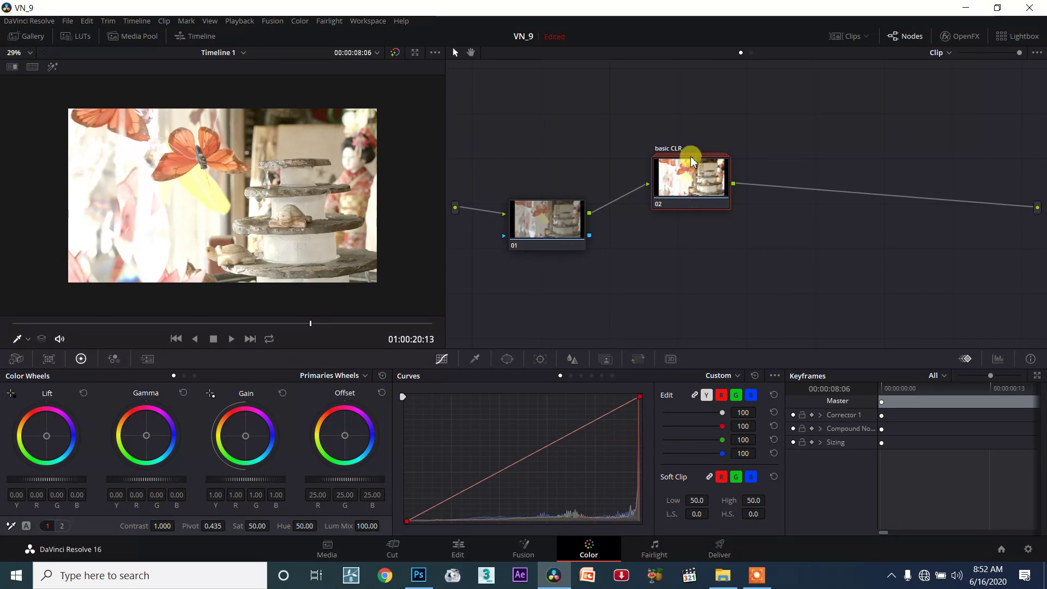
drag(667, 190, 655, 149)
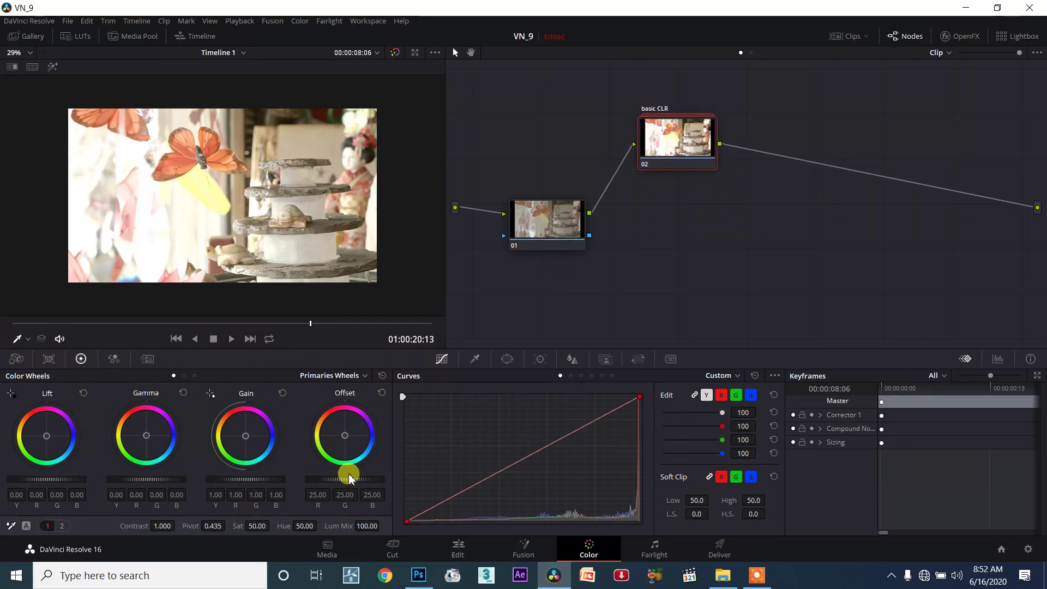
mouse_move(675, 162)
mouse_down()
mouse_move(652, 167)
mouse_move(676, 170)
mouse_up()
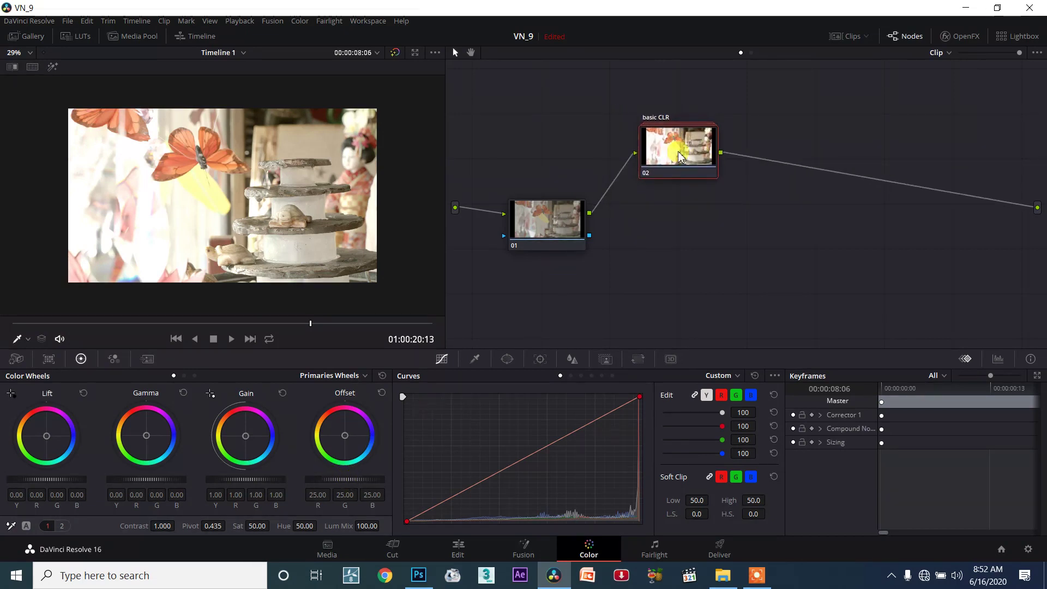
click(651, 239)
drag(685, 149, 637, 238)
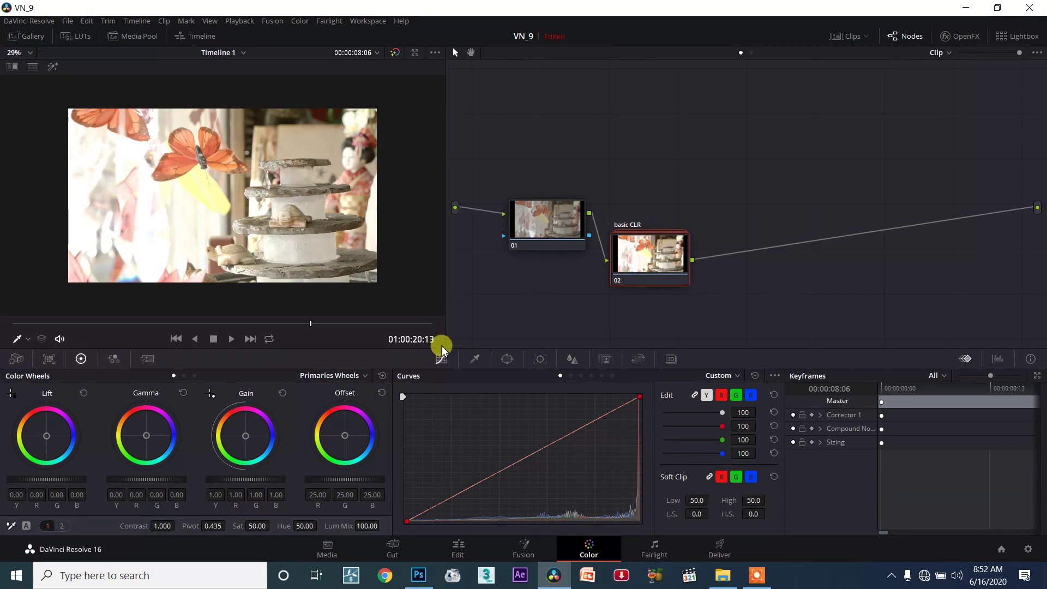
drag(630, 279, 633, 241)
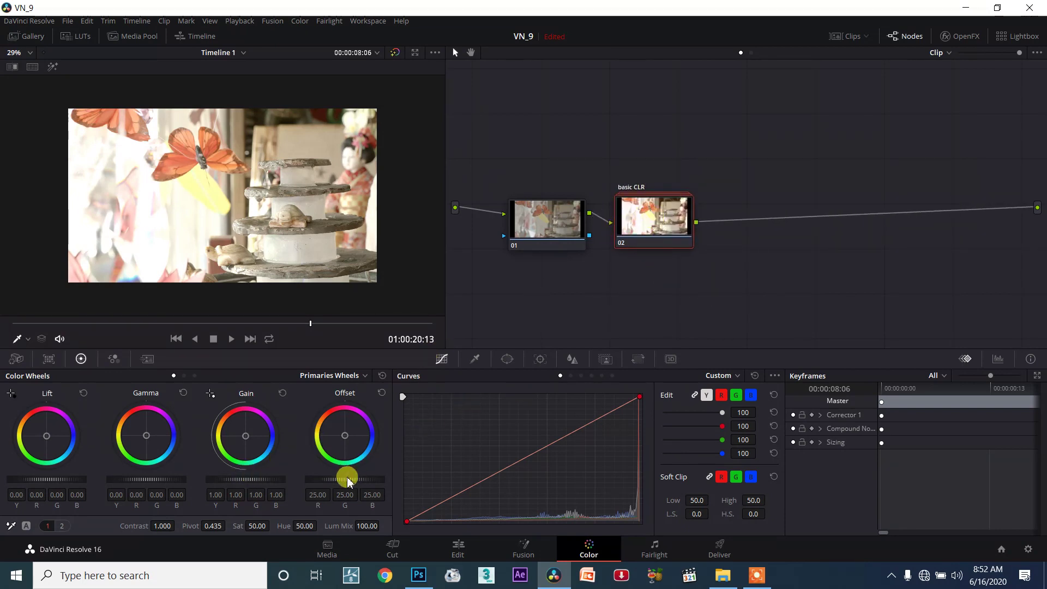
Step: Darken the image on the basic CLR compound node by lowering its Offset to 3.55 and Gain to 0.76
drag(353, 480, 240, 487)
mouse_move(676, 221)
mouse_down()
mouse_move(686, 202)
mouse_move(676, 224)
mouse_up()
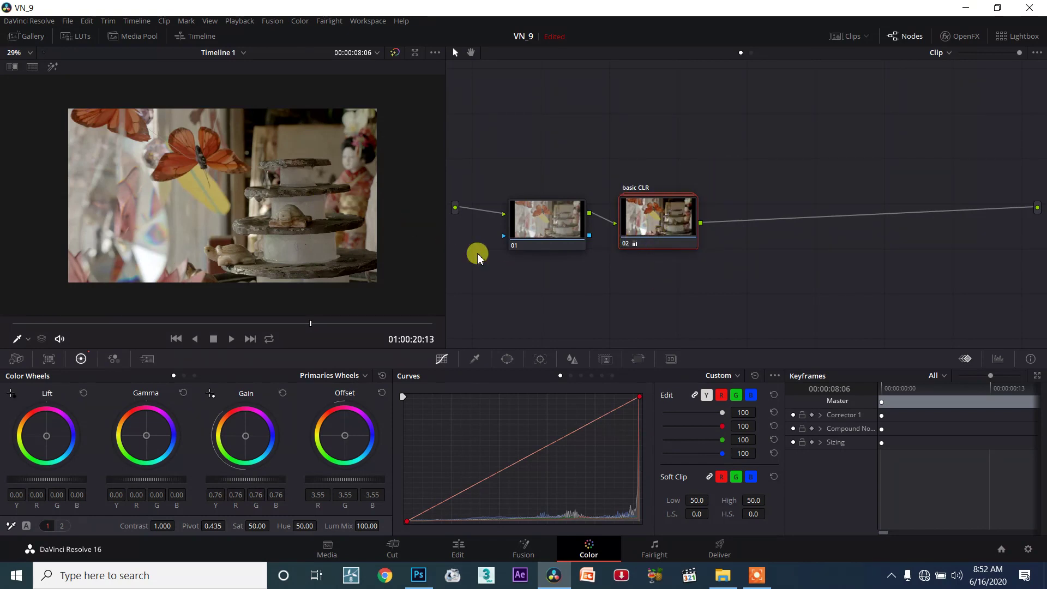
Step: Show the inner nodes of basic CLR, select node 03 to check its individual grade, and return to the main graph
right_click(672, 235)
click(682, 244)
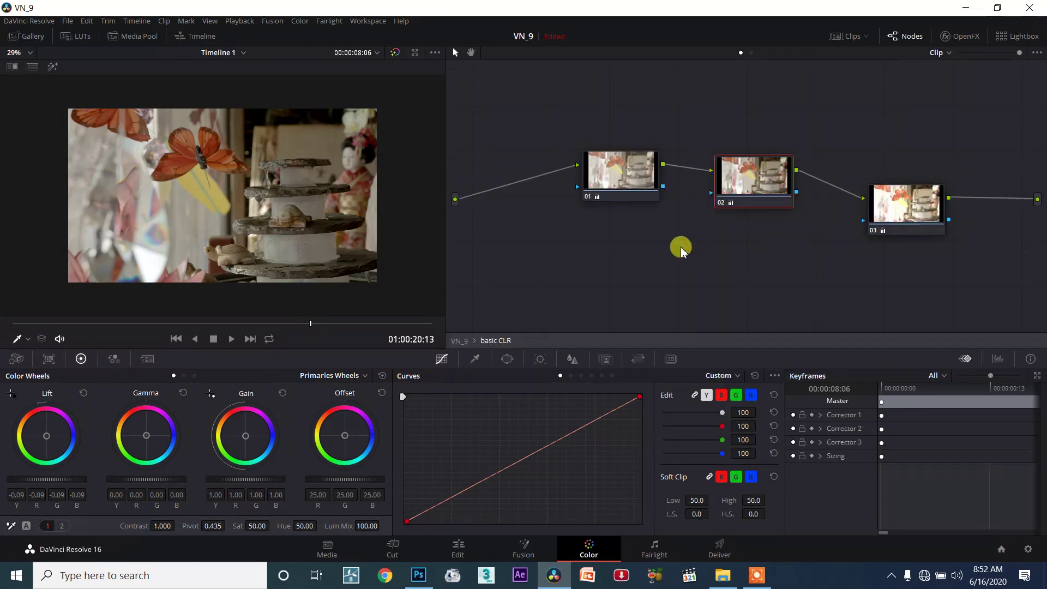
click(915, 229)
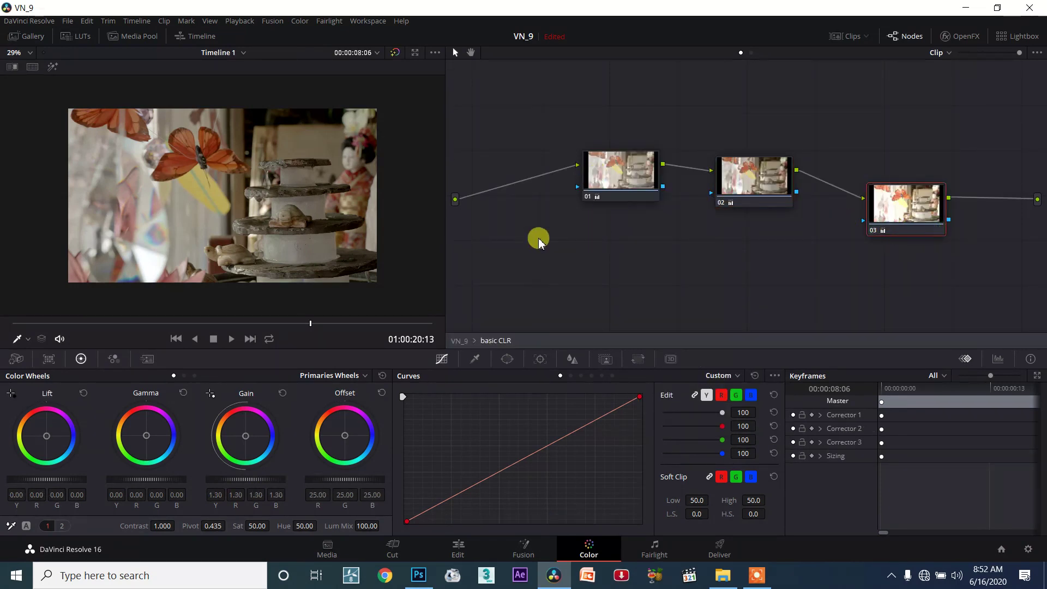
right_click(526, 282)
click(545, 292)
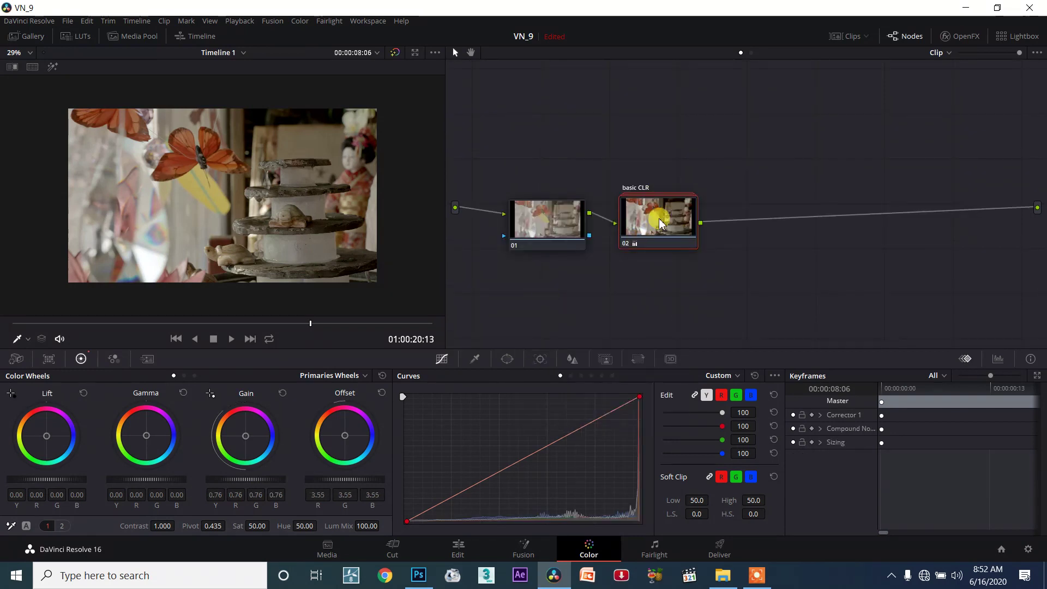